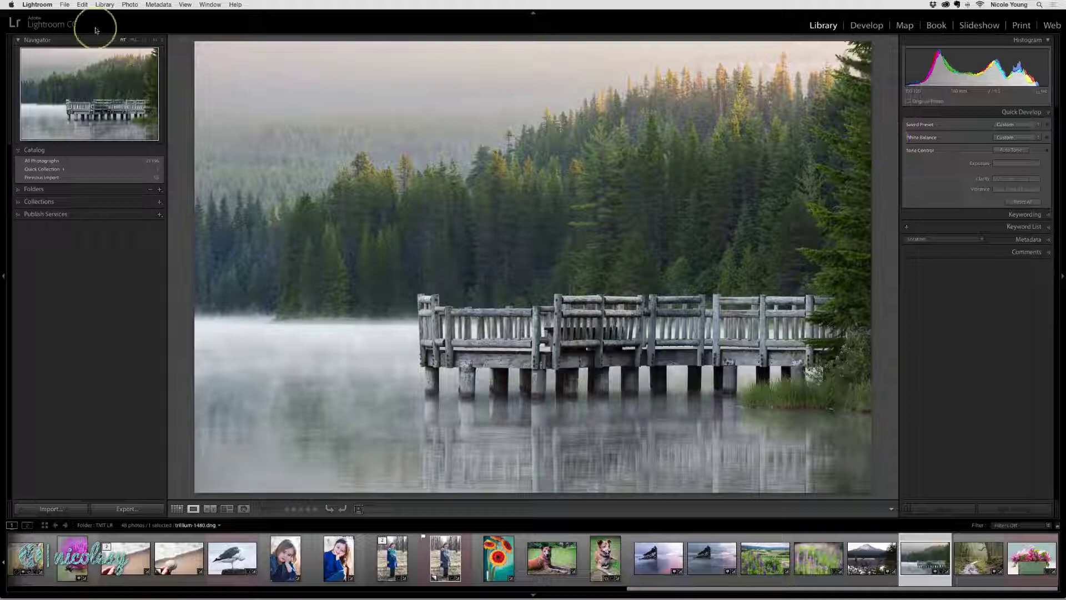
# Step: In Preferences, set the External Editing file format for Photoshop edits to PSD
pyautogui.click(38, 5)
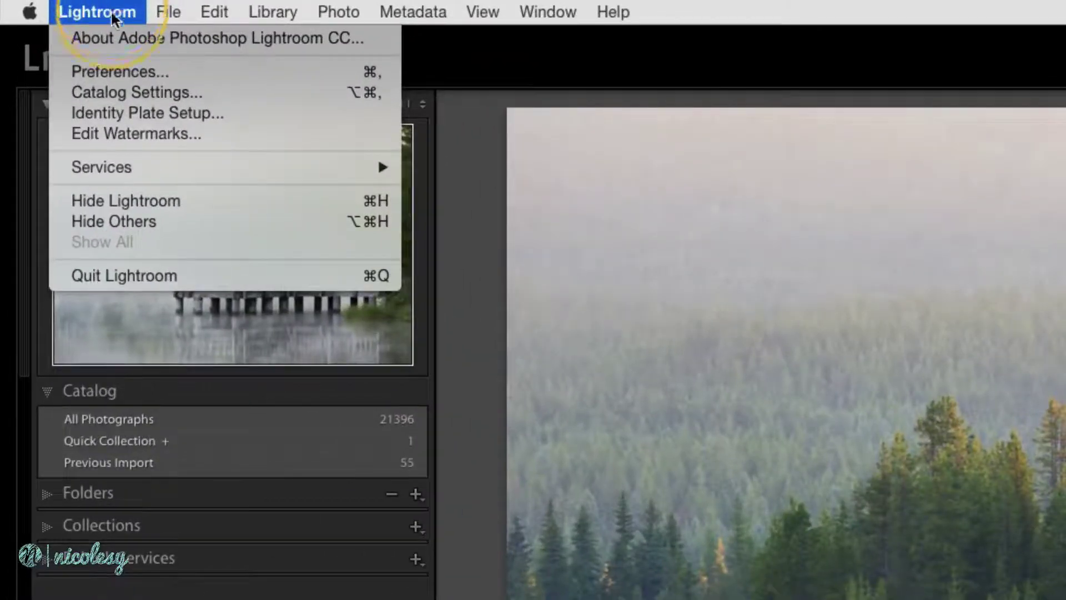
pyautogui.click(114, 72)
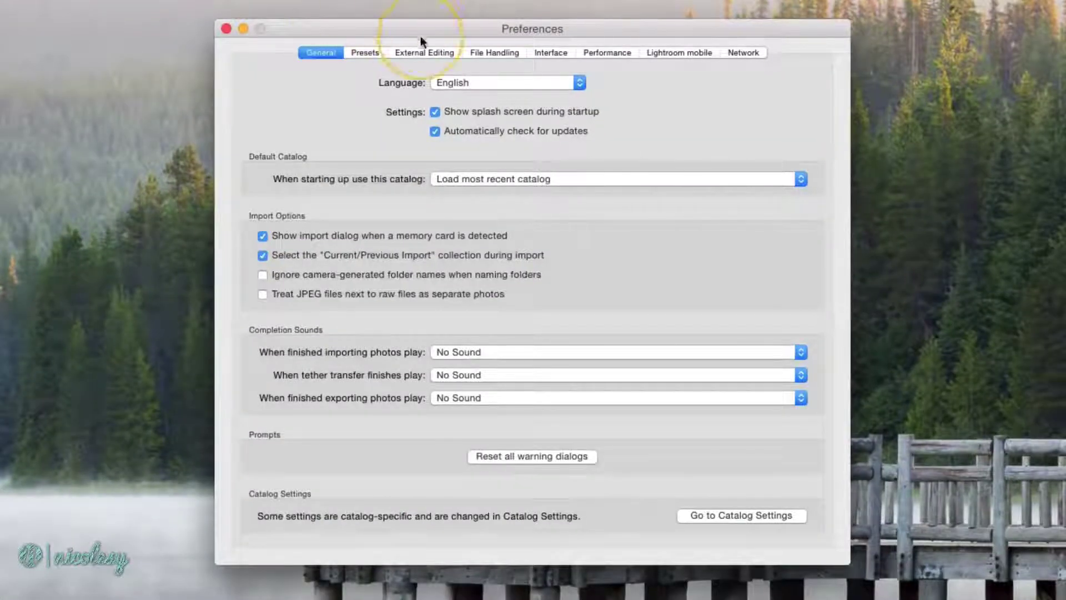
pyautogui.click(425, 53)
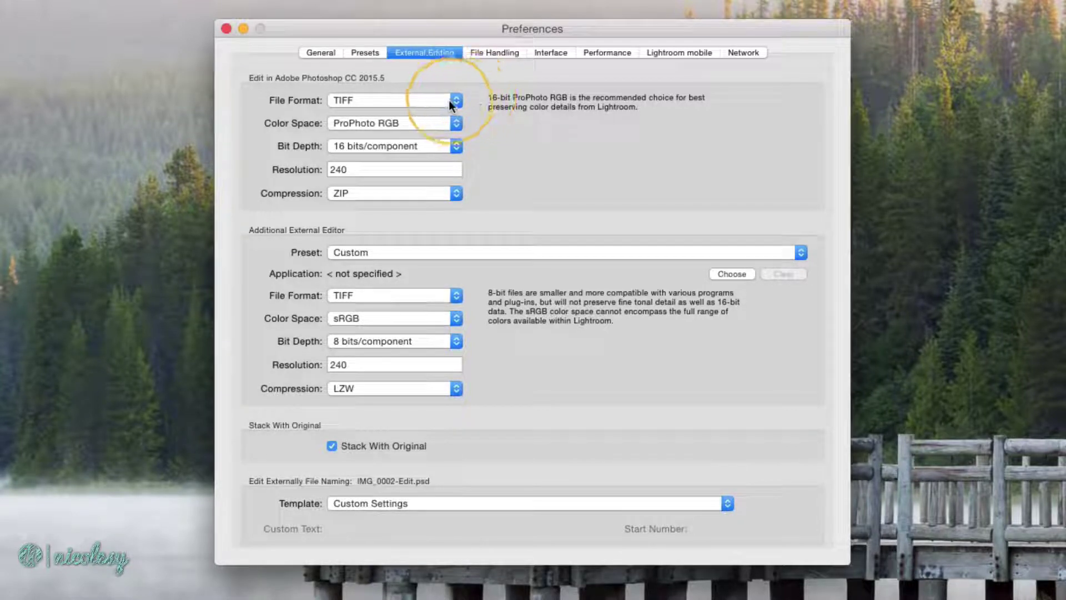
pyautogui.click(456, 101)
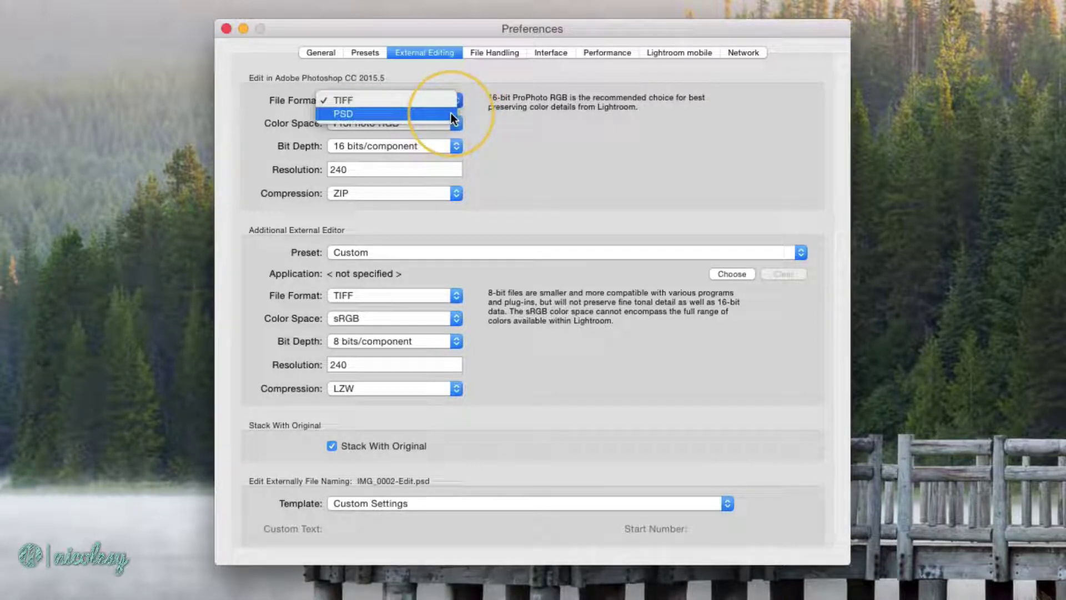
pyautogui.click(452, 115)
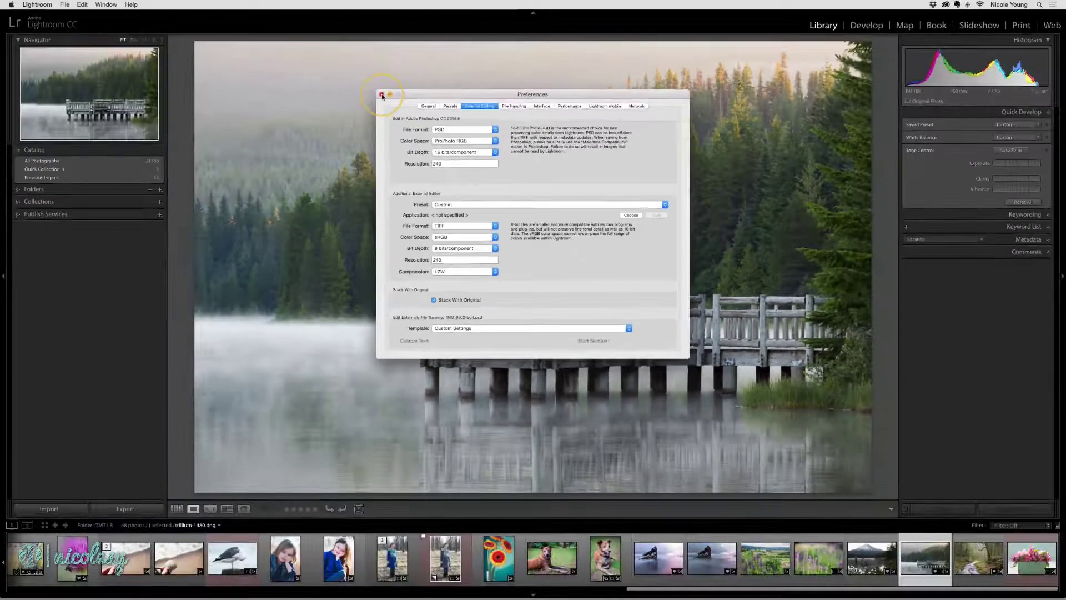
# Step: Close Preferences and send the misty dock photo to Photoshop CC 2015.5 via Edit In
pyautogui.click(226, 29)
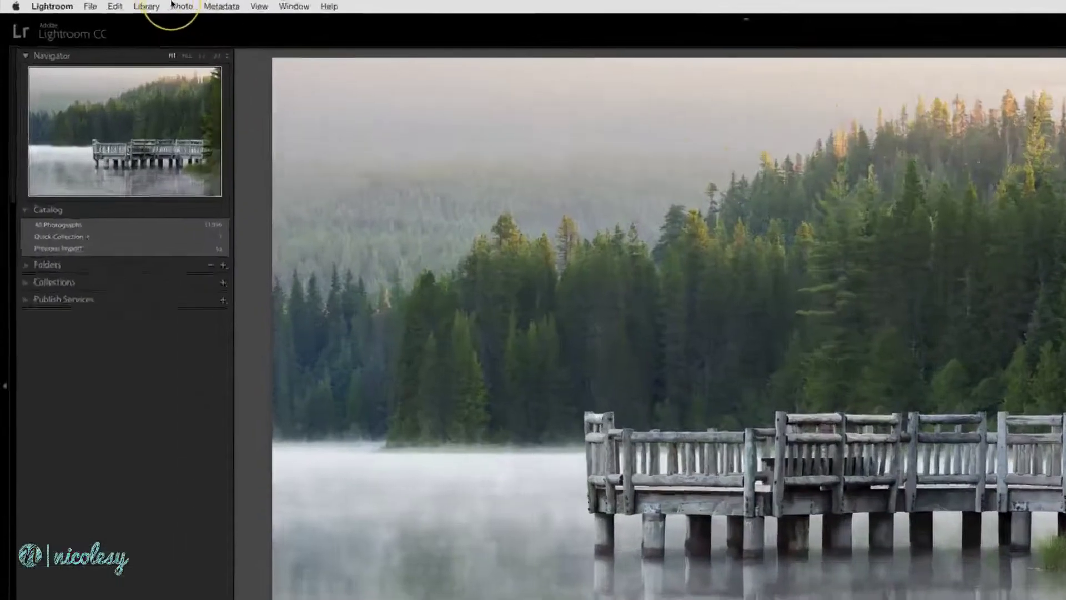
pyautogui.click(129, 5)
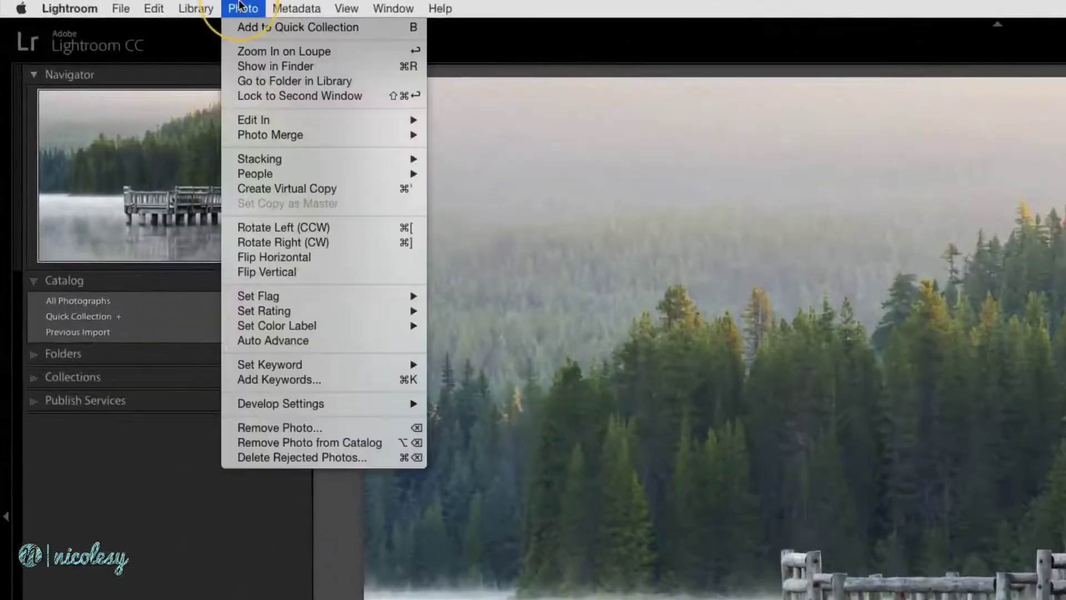
pyautogui.moveTo(336, 126)
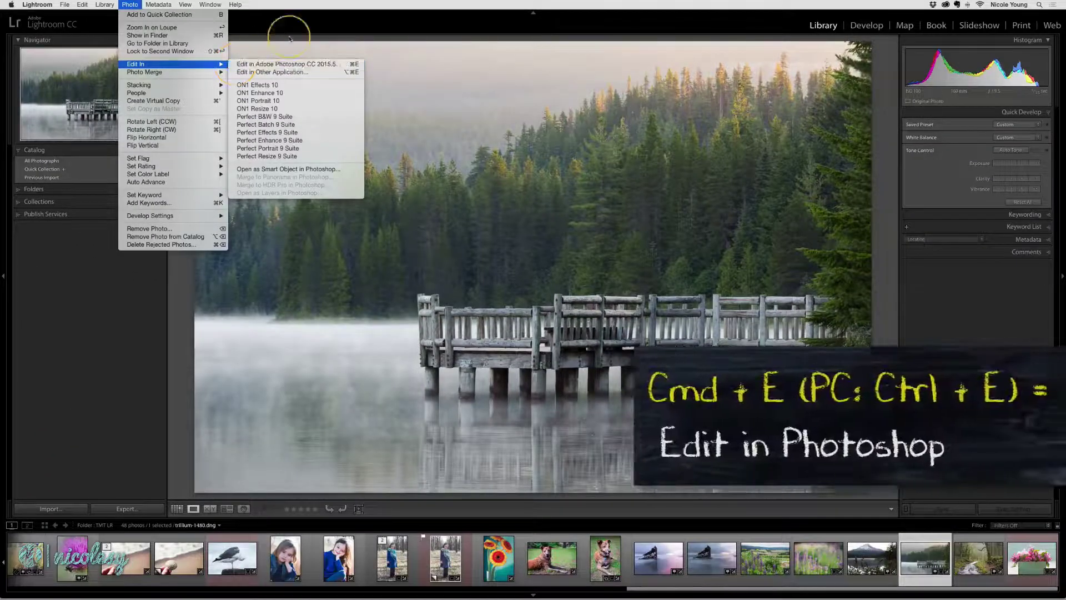
pyautogui.click(324, 28)
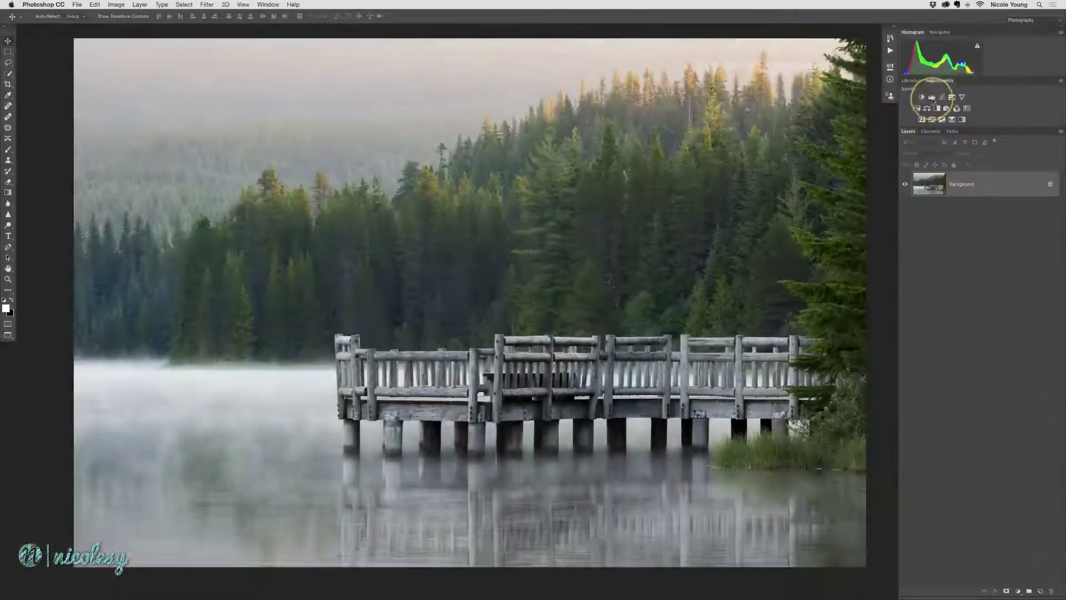
# Step: Add a Levels adjustment layer in Soft Light blend mode at 40% opacity
pyautogui.click(932, 97)
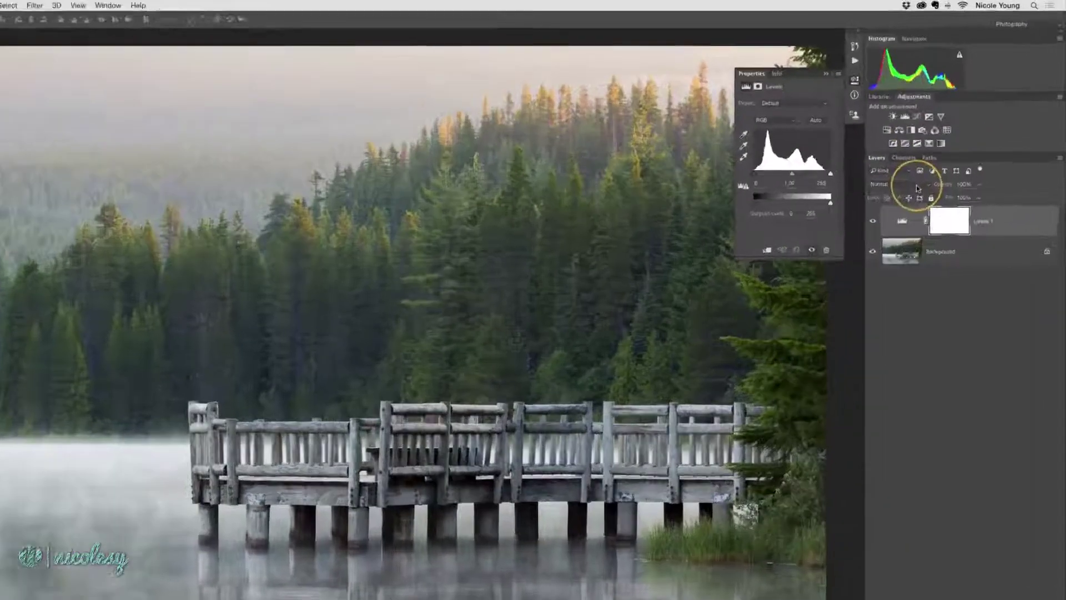
pyautogui.click(926, 153)
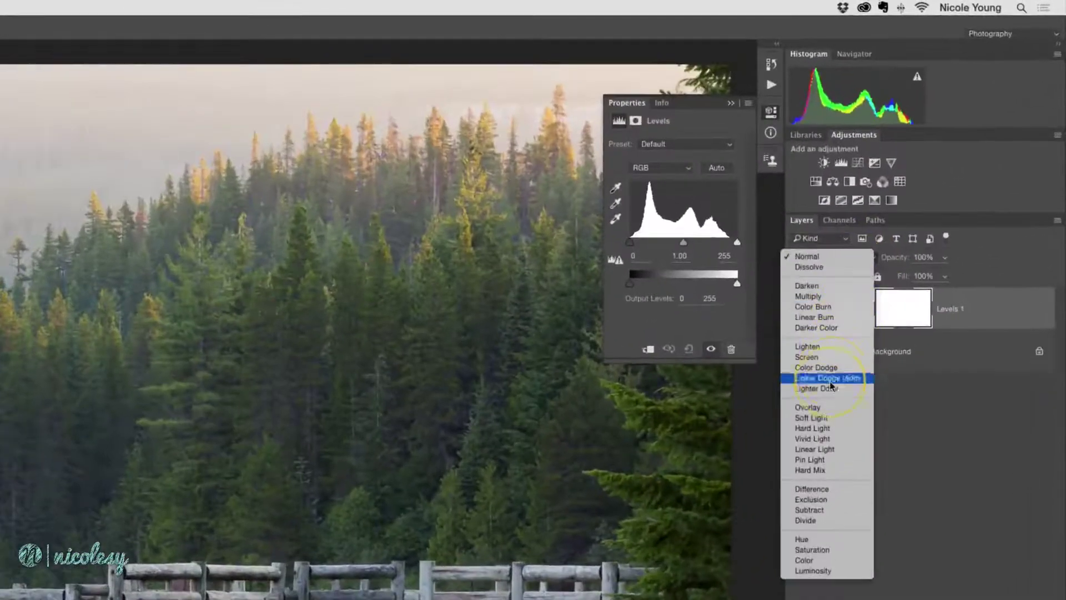
pyautogui.click(922, 248)
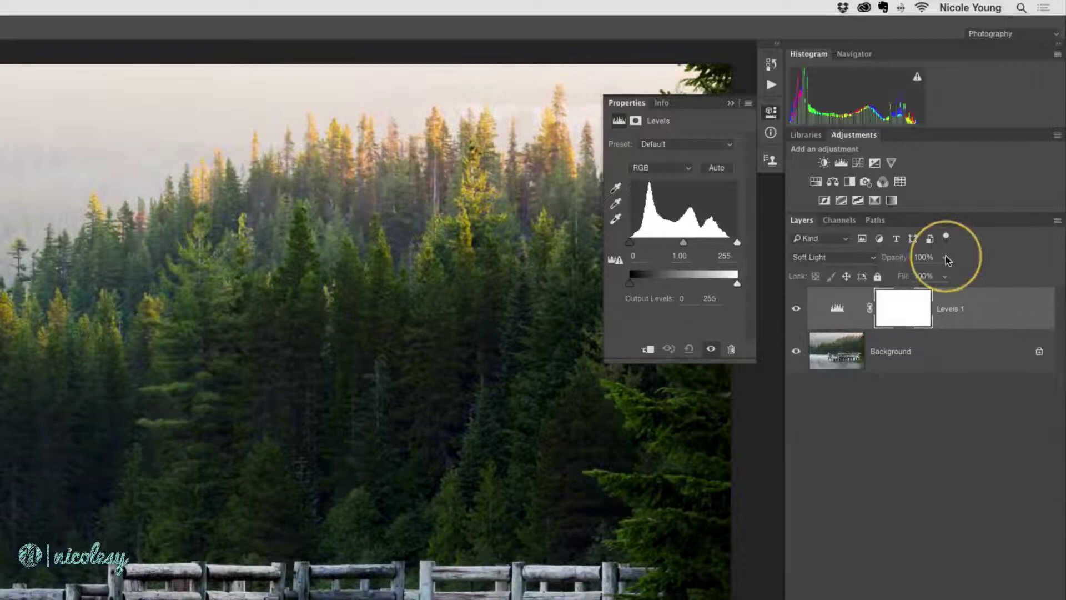
pyautogui.moveTo(945, 257); pyautogui.dragTo(912, 277)
# Step: Add a 3Strip.look Color Lookup layer at 74% opacity and save the file
pyautogui.click(900, 182)
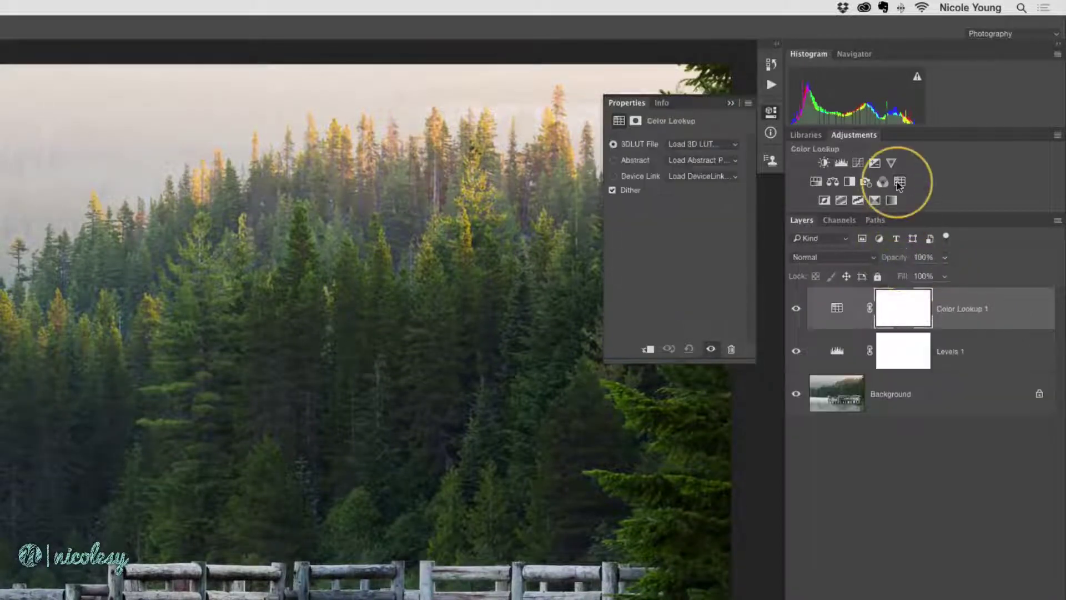
pyautogui.click(737, 145)
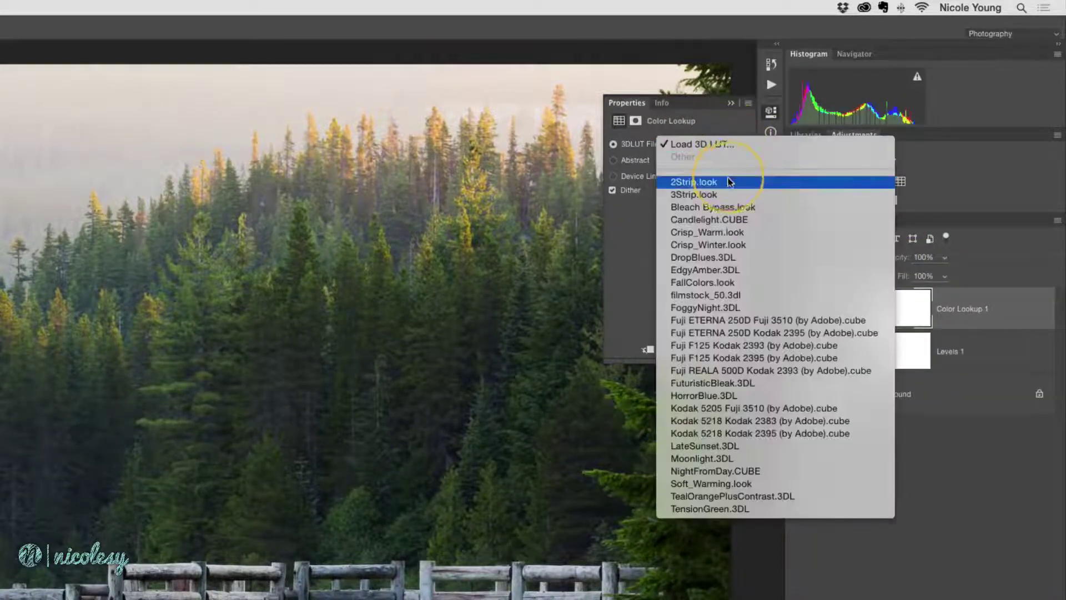
pyautogui.click(727, 195)
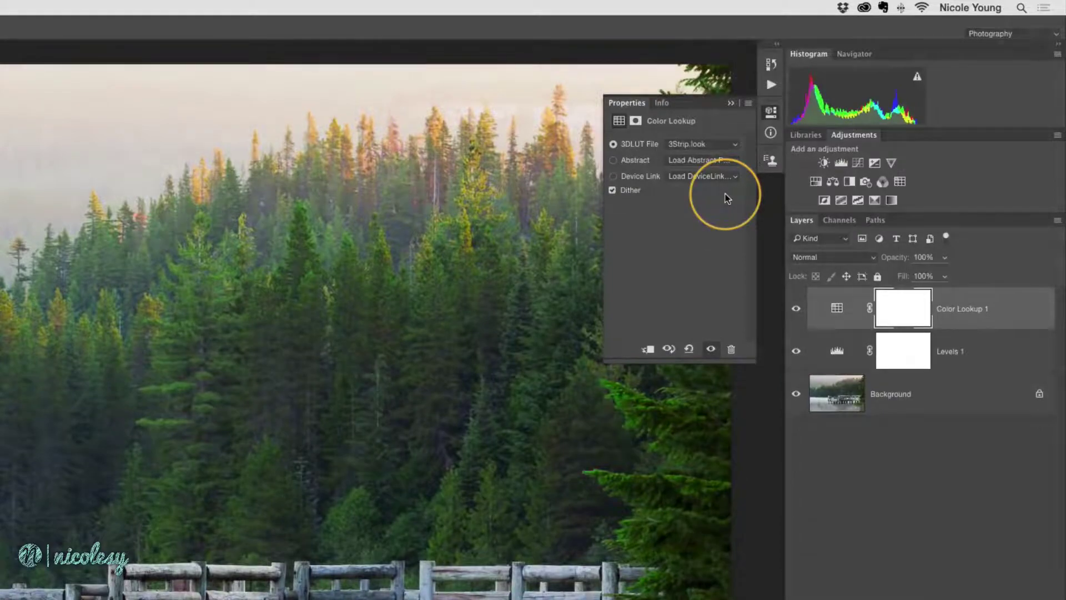
pyautogui.click(945, 259)
pyautogui.moveTo(943, 261); pyautogui.dragTo(929, 278)
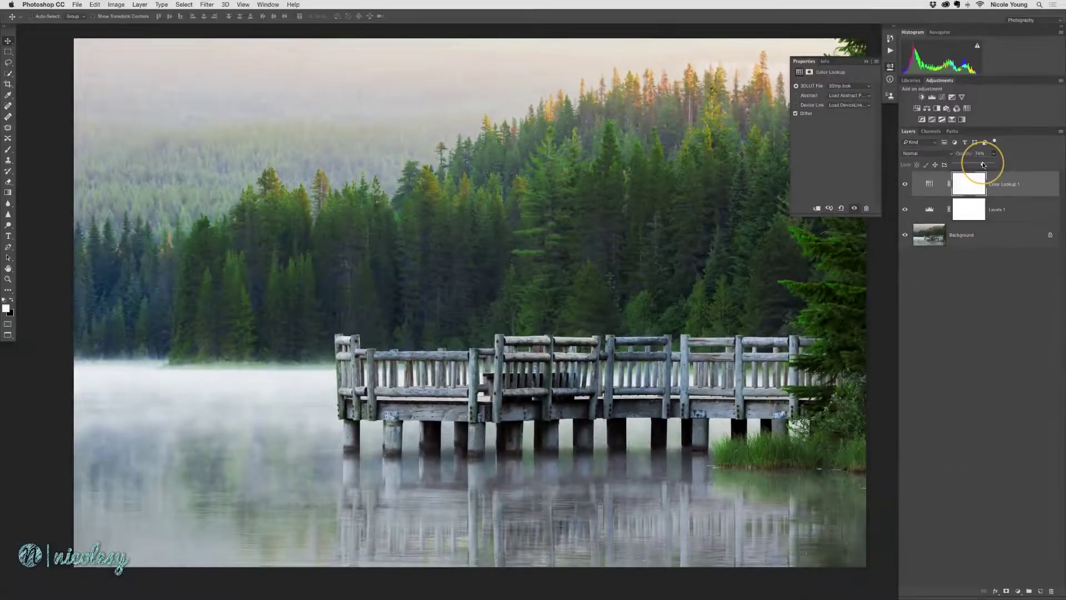
pyautogui.press('super+s')
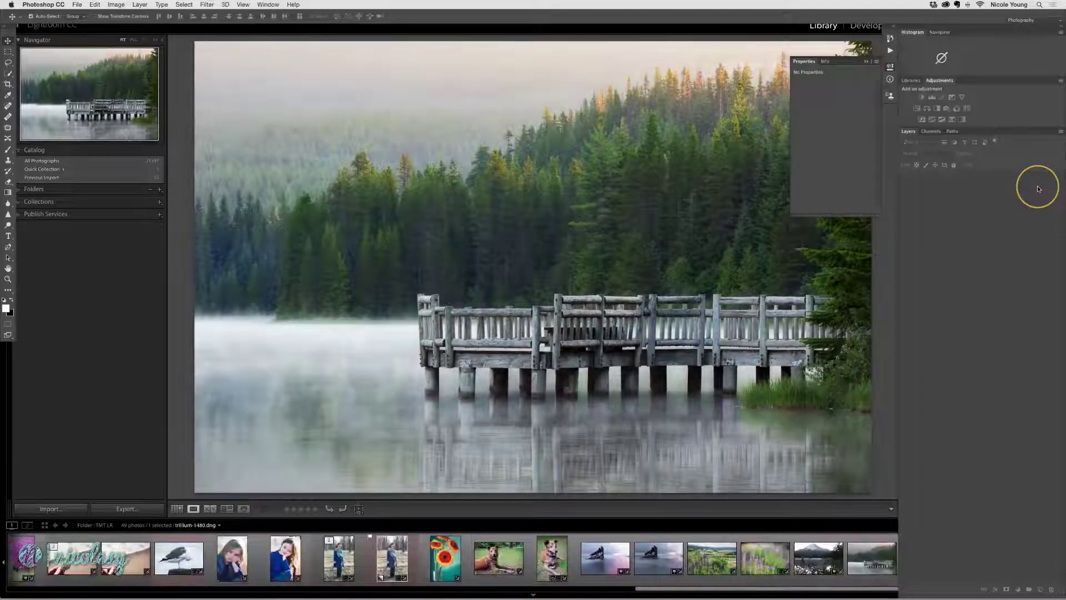
# Step: Return to Lightroom's grid and compare the two pier photos side by side
pyautogui.press('Tab')
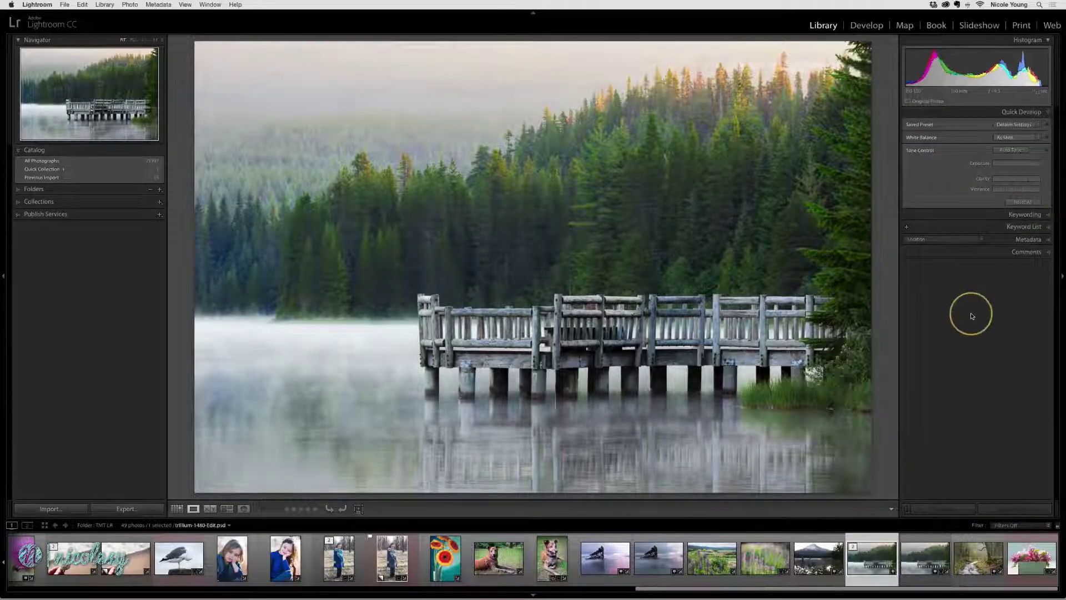
pyautogui.click(972, 315)
pyautogui.press('g')
pyautogui.scroll(-3, 685, 276)
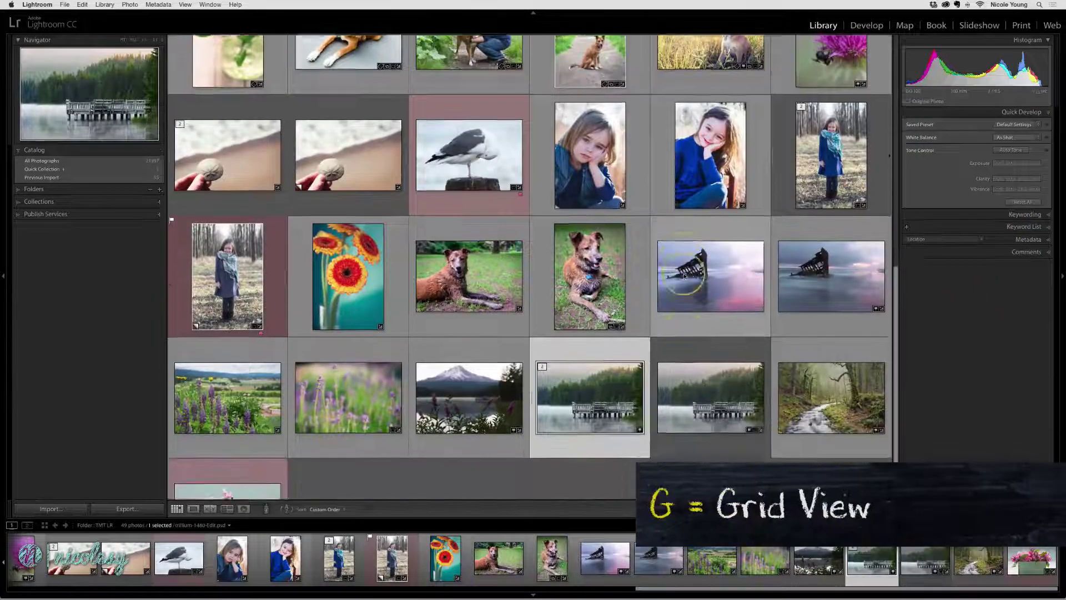
pyautogui.keyDown('shift'); pyautogui.click(689, 305); pyautogui.keyUp('shift')
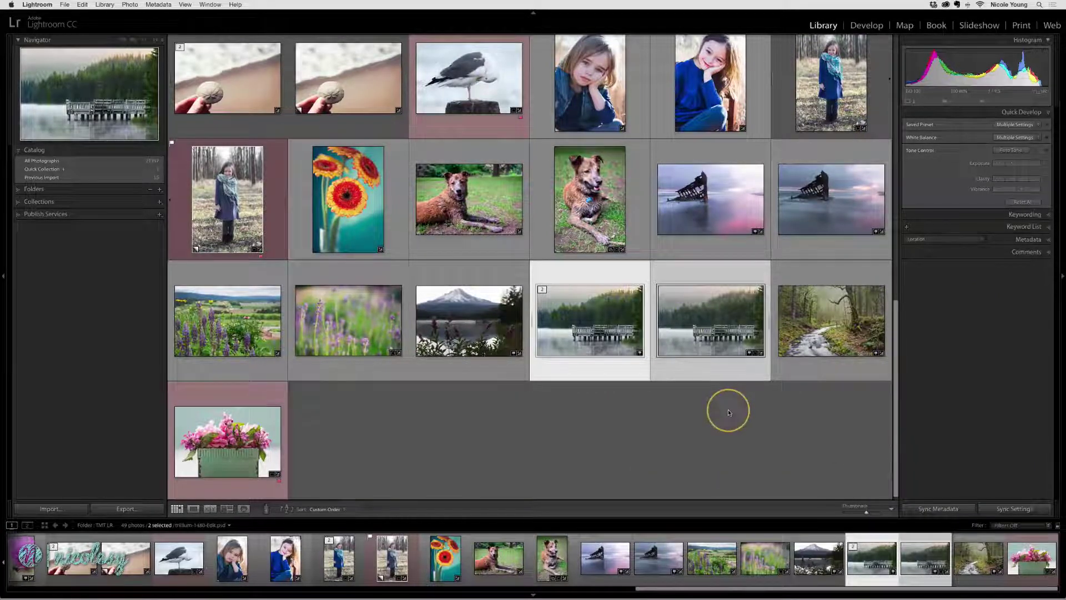
pyautogui.press('n')
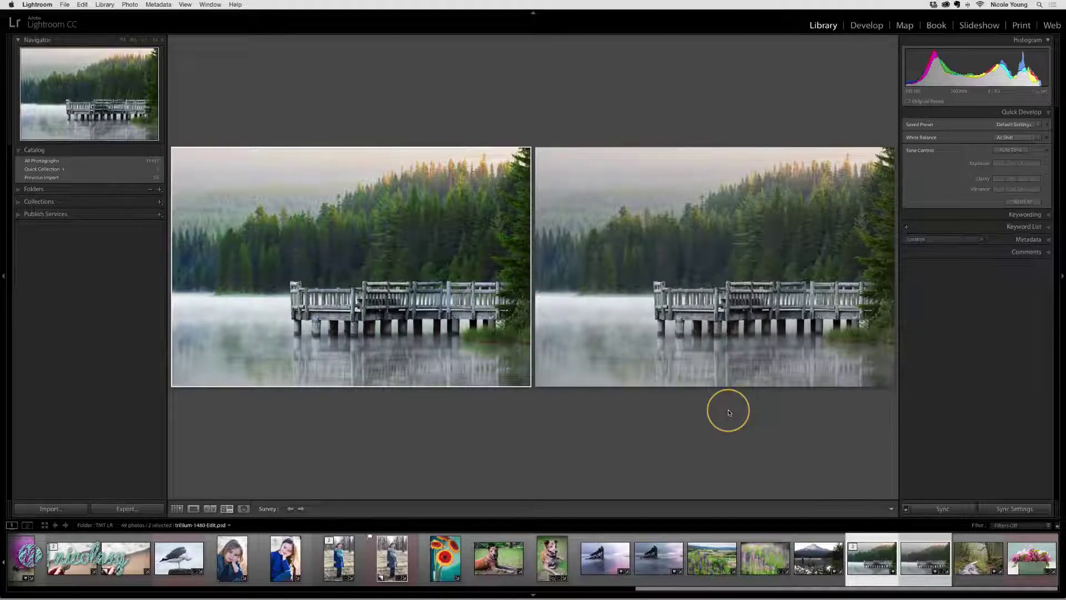
# Step: Select only the edited trillium-1480-Edit.psd pier photo and view it large in loupe
pyautogui.click(734, 349)
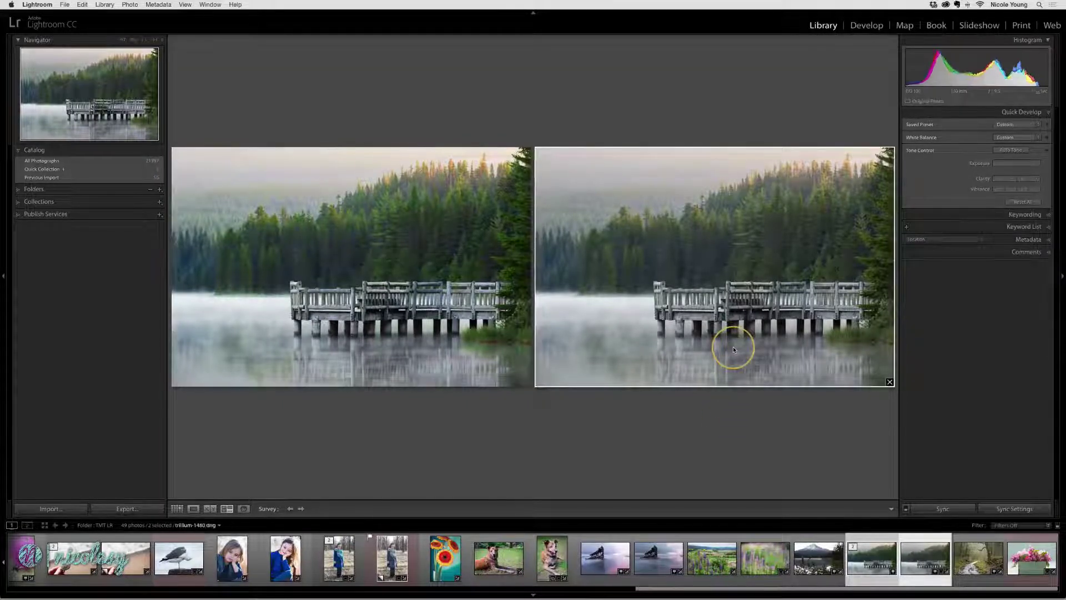
pyautogui.press('g')
pyautogui.click(464, 309)
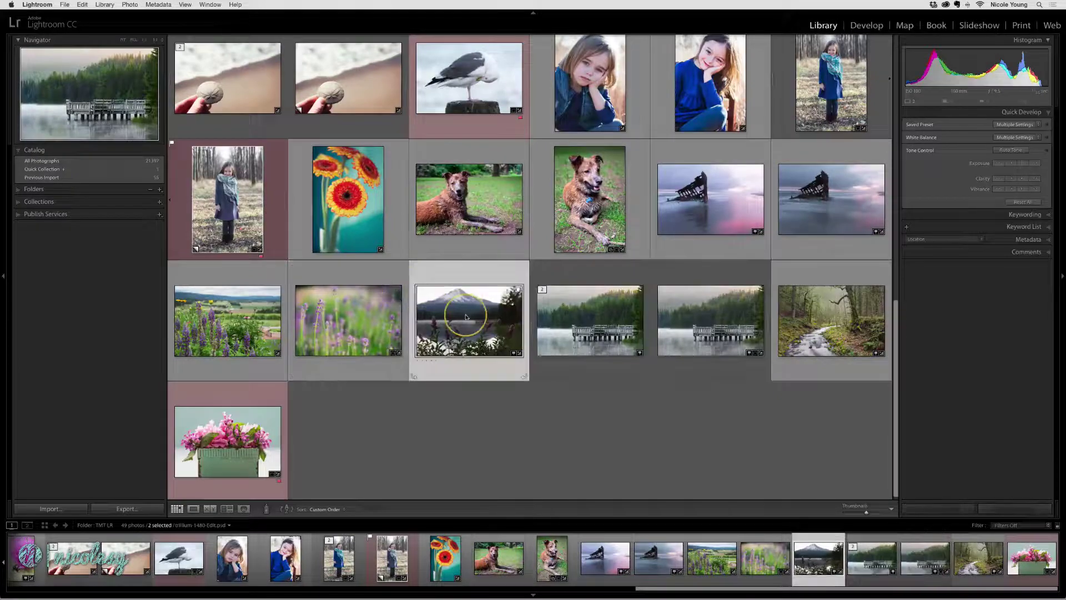
pyautogui.click(583, 321)
pyautogui.doubleClick(584, 321)
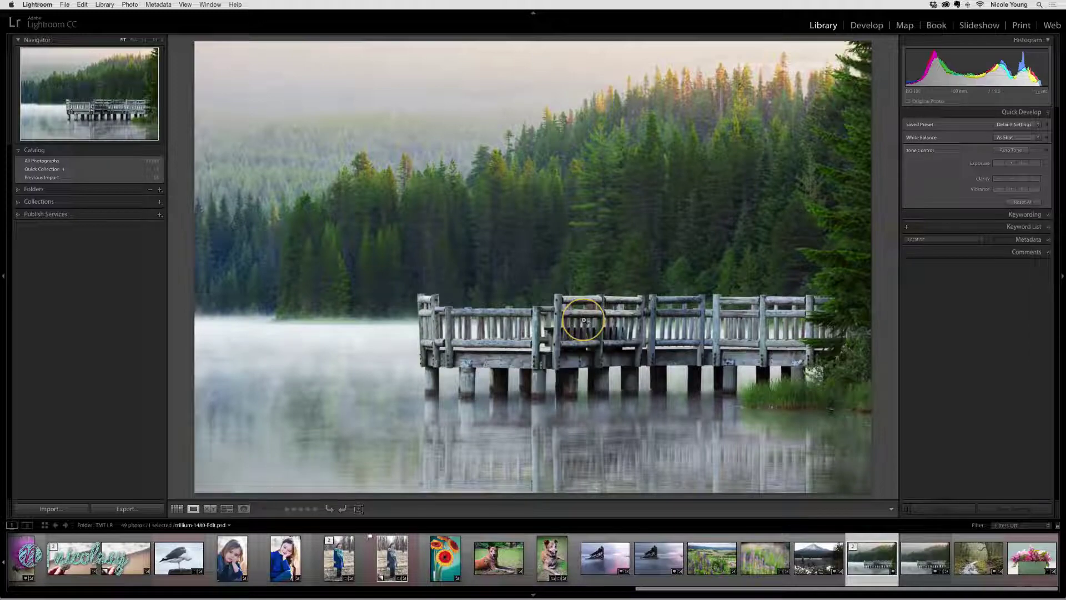
# Step: Review the Edit a Copy with Adjustments, Edit a Copy and Edit Original options, then cancel
pyautogui.press('super+e')
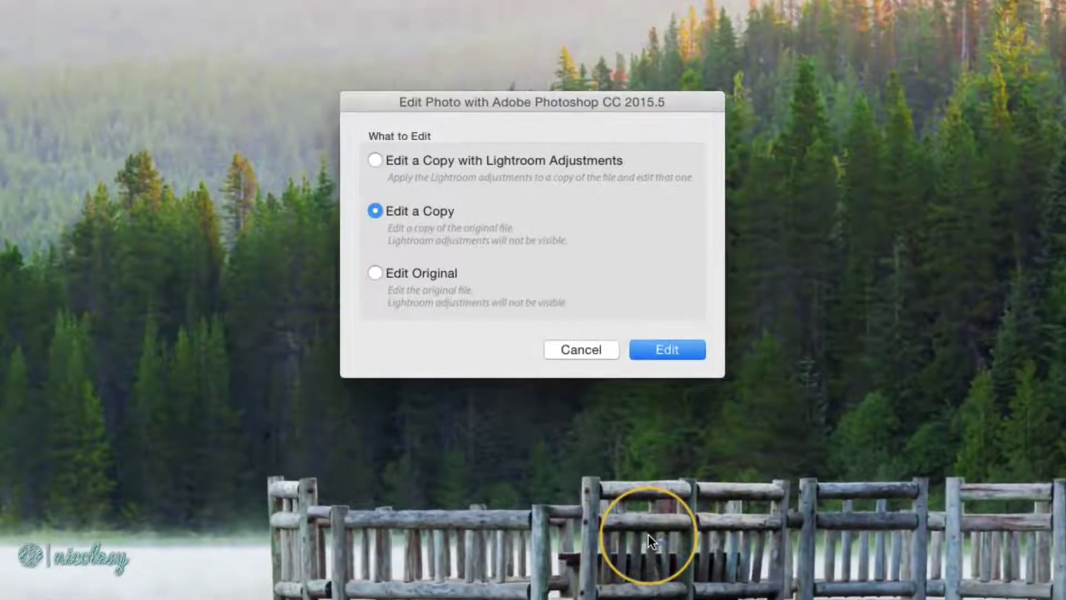
pyautogui.click(599, 166)
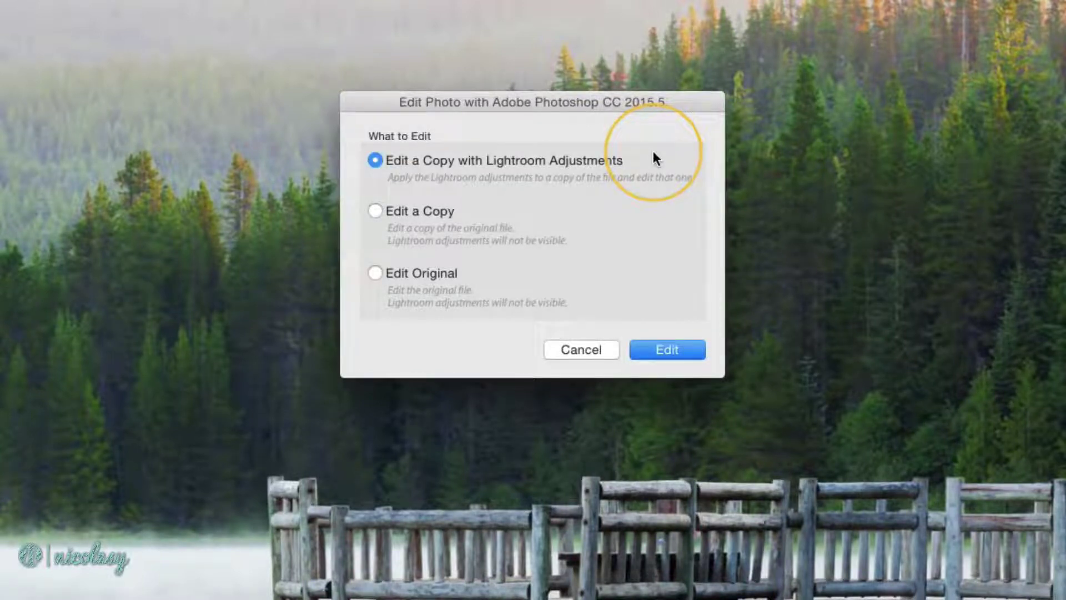
pyautogui.click(422, 211)
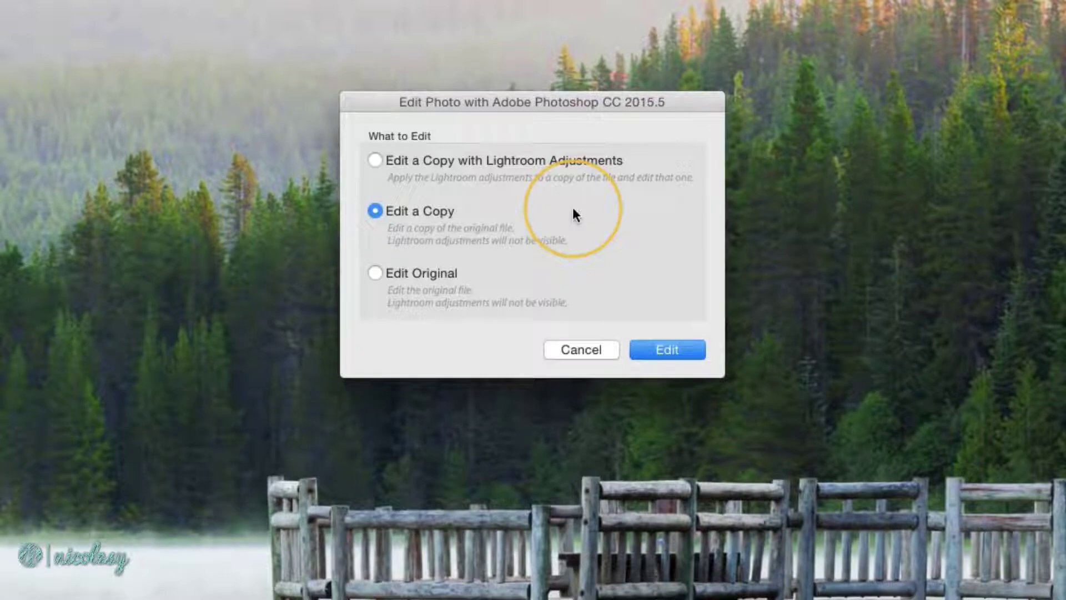
pyautogui.click(443, 274)
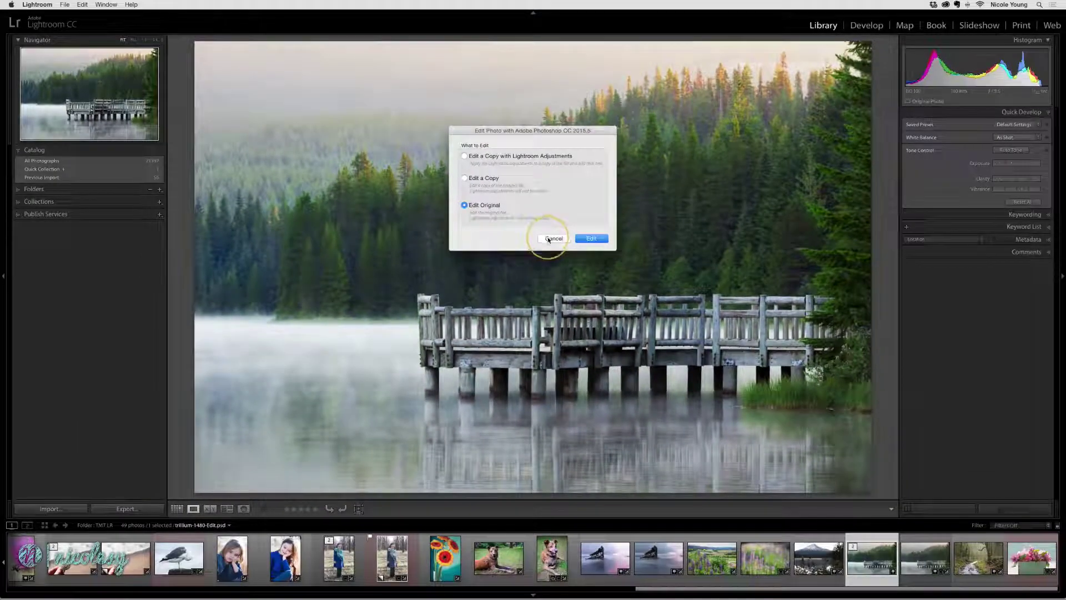
pyautogui.click(575, 348)
# Step: In Develop, split-tone highlights to hue 65, saturation 28 and shadows to hue 247, saturation 23
pyautogui.press('d')
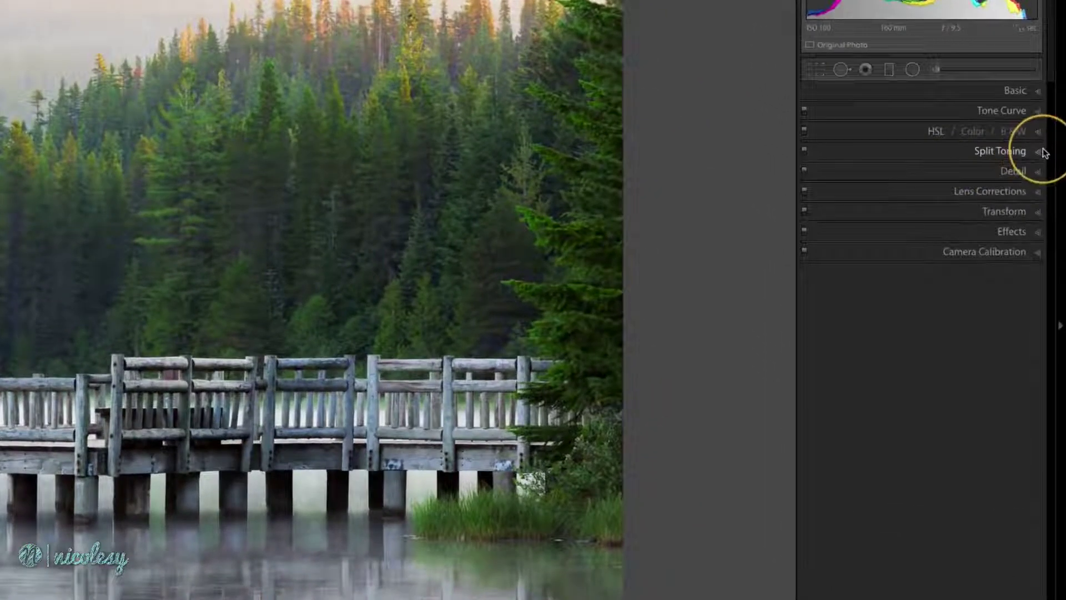
pyautogui.click(1050, 168)
pyautogui.moveTo(858, 184); pyautogui.dragTo(937, 196)
pyautogui.moveTo(857, 249); pyautogui.dragTo(914, 261)
pyautogui.moveTo(937, 196); pyautogui.dragTo(896, 196)
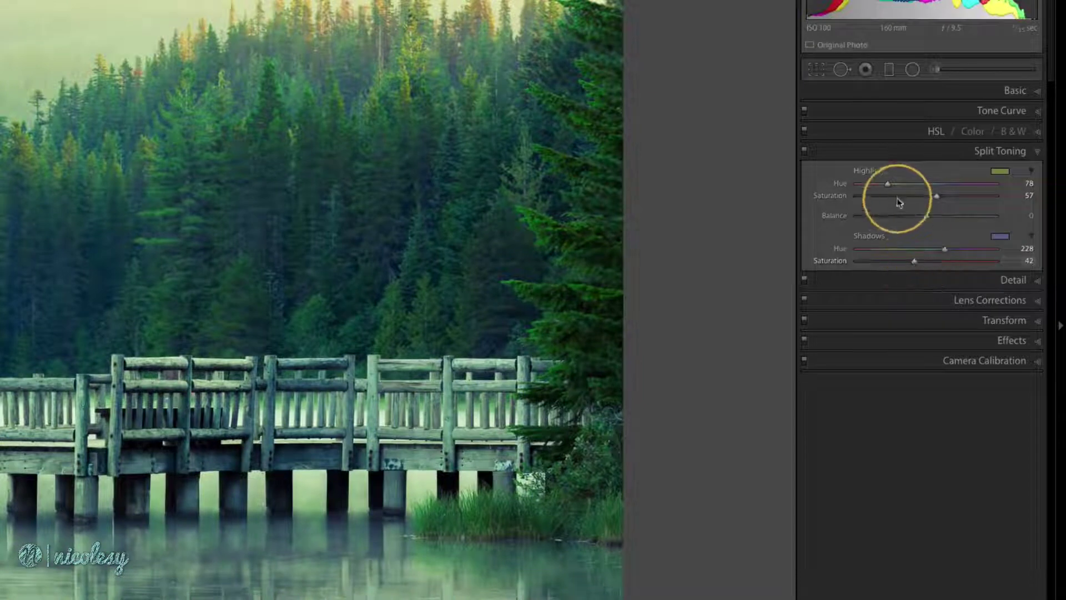
pyautogui.moveTo(914, 261); pyautogui.dragTo(890, 261)
# Step: Set the split-tone balance to +38, fine-tune the hues, and add a -34 post-crop vignette
pyautogui.moveTo(927, 216); pyautogui.dragTo(950, 250)
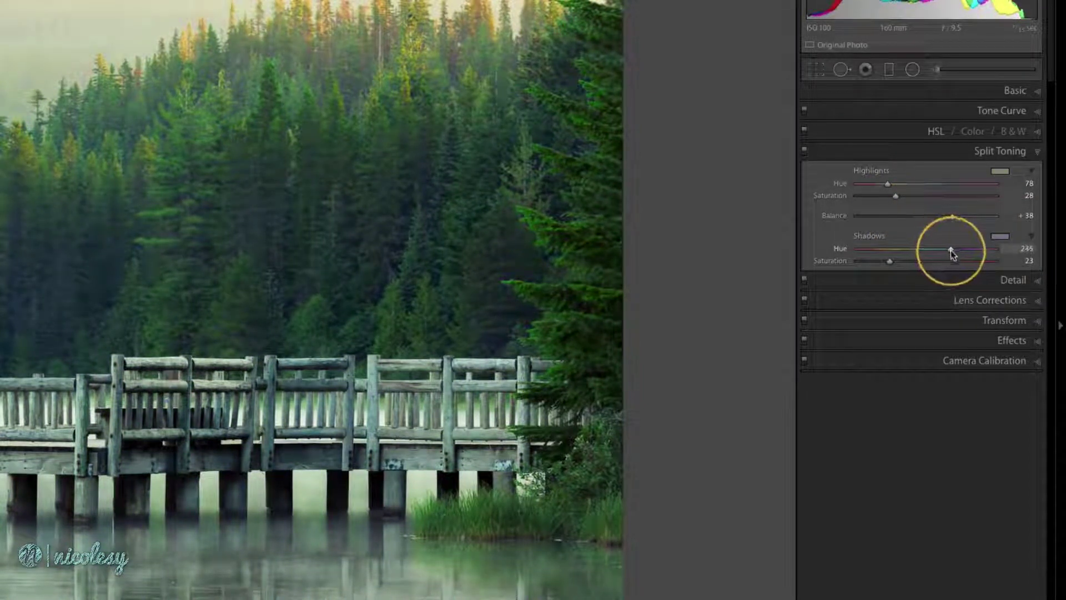
pyautogui.moveTo(888, 184); pyautogui.dragTo(879, 185)
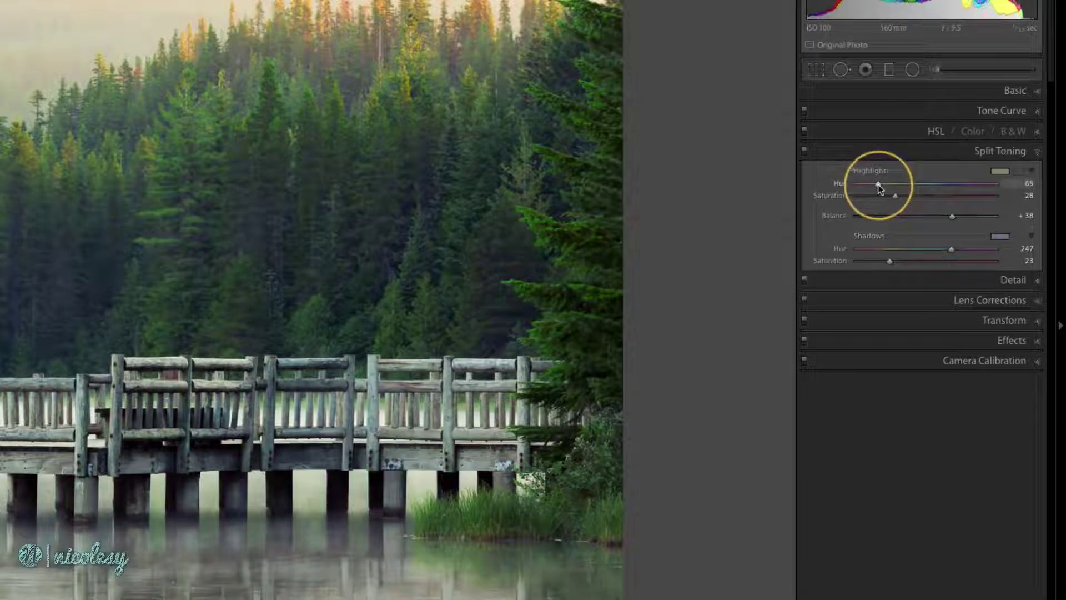
pyautogui.click(1036, 341)
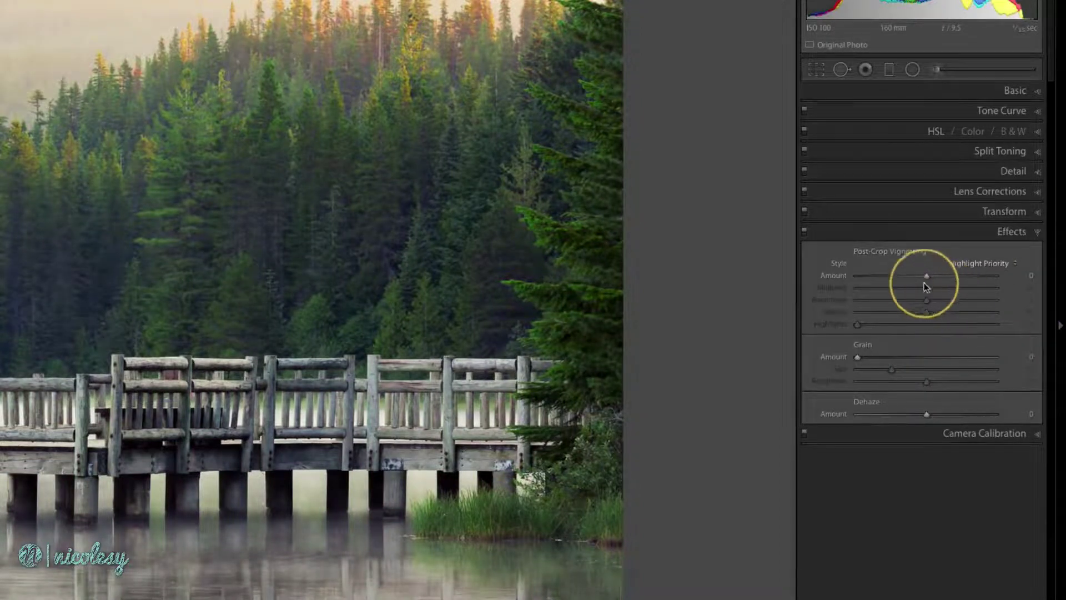
pyautogui.moveTo(924, 282); pyautogui.dragTo(902, 275)
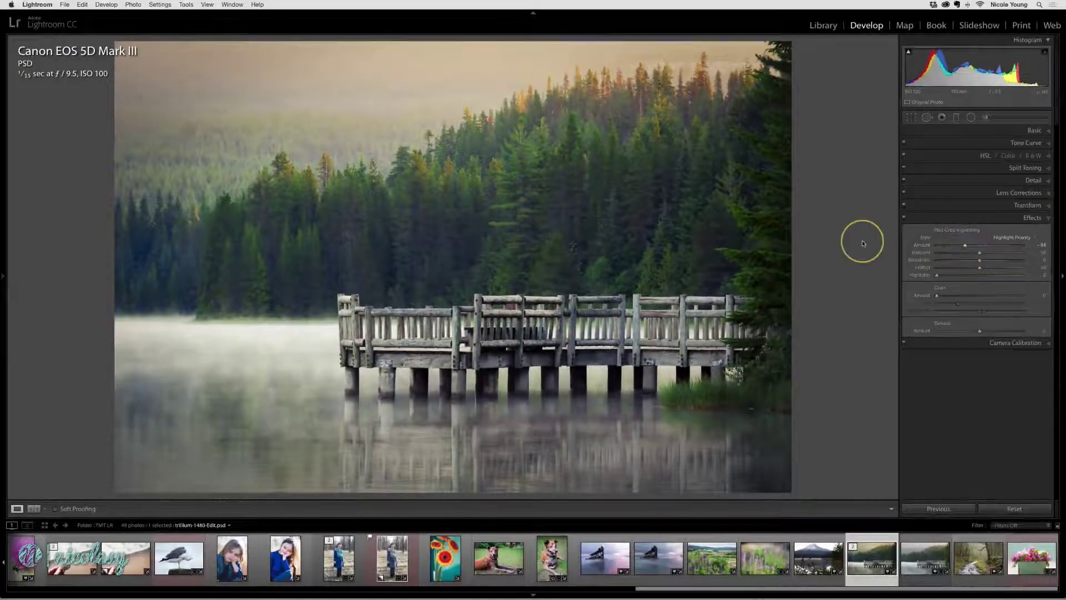
# Step: Toggle Before/After to check the edit, then send the original file to Photoshop with Edit Original
pyautogui.press('\\')
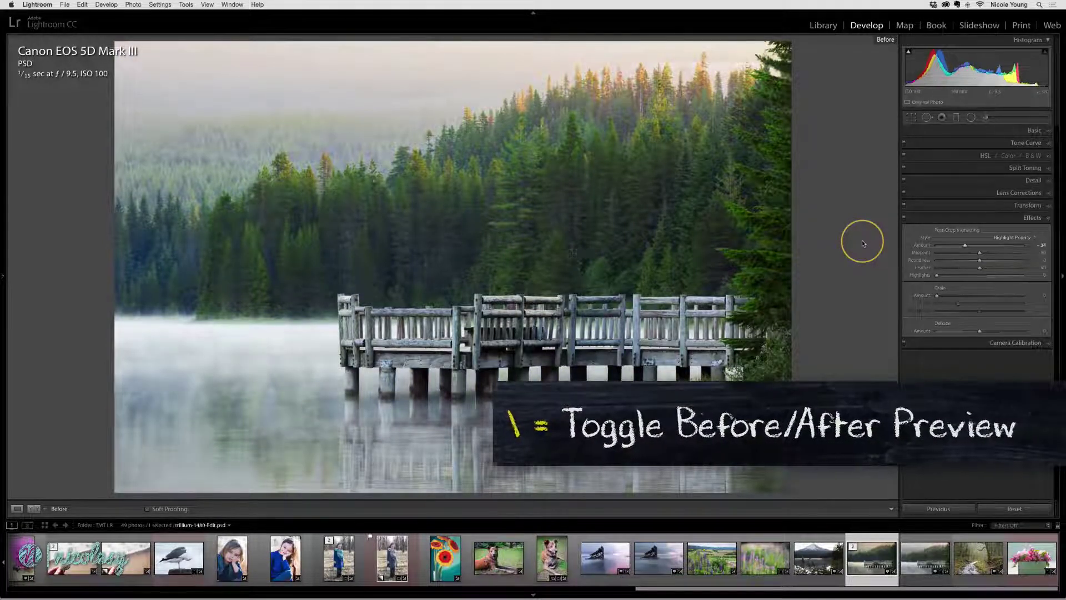
pyautogui.press('\\')
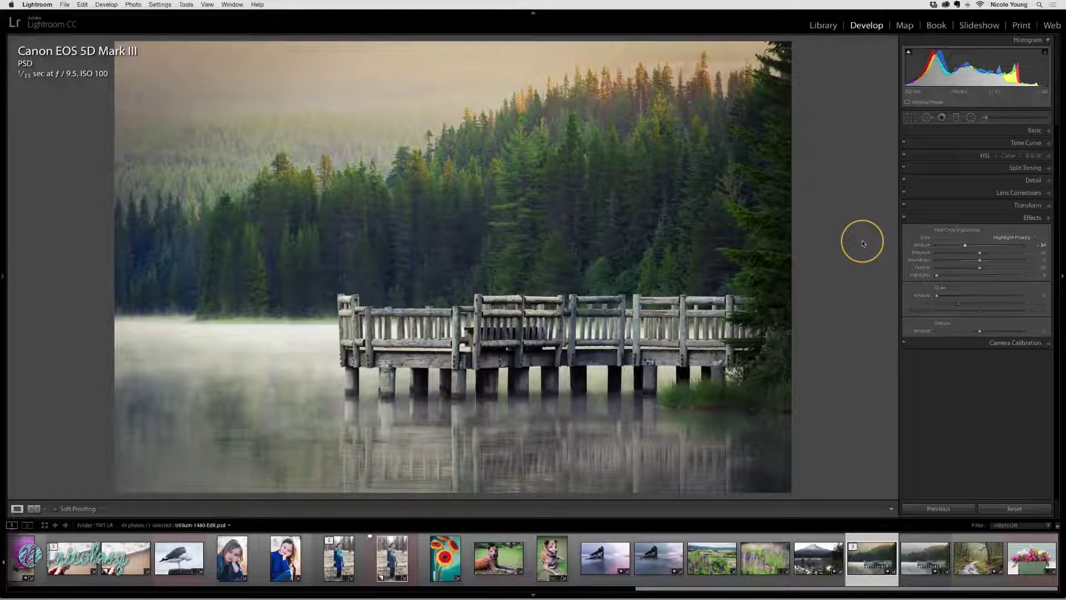
pyautogui.press('super+e')
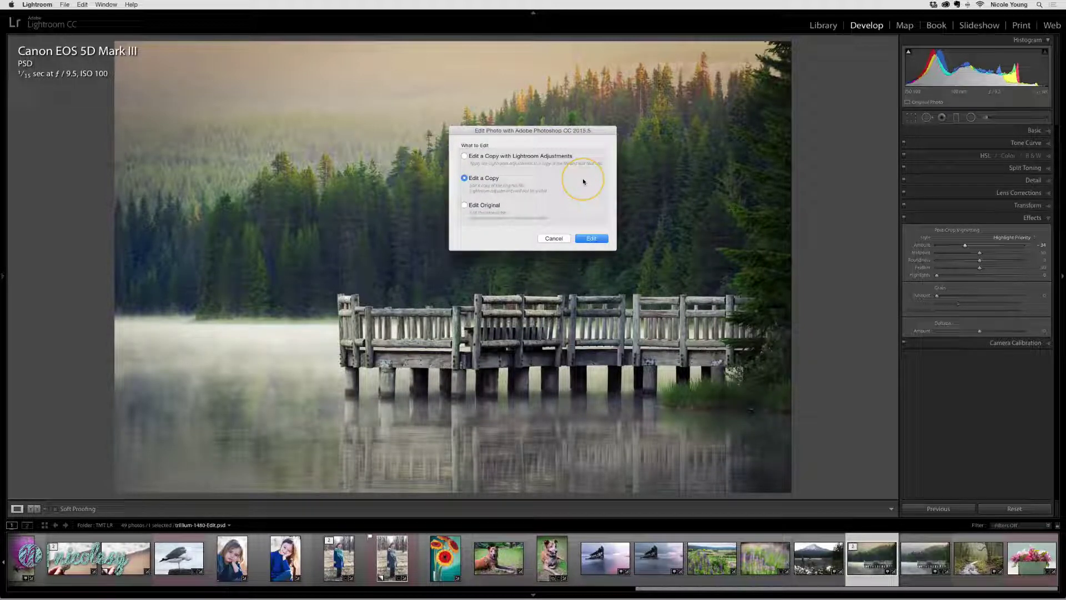
pyautogui.click(493, 206)
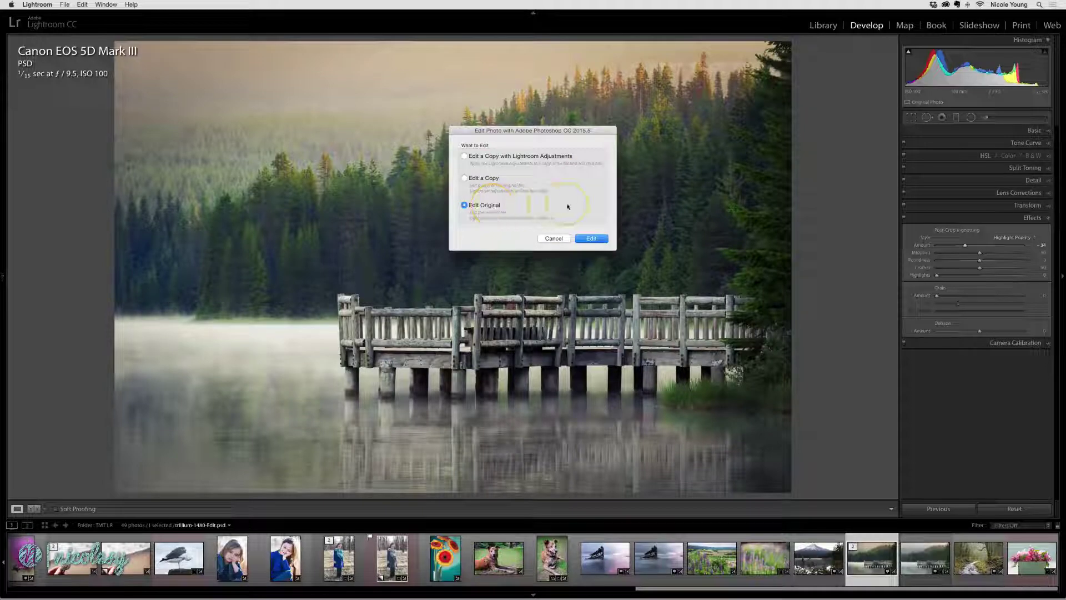
pyautogui.click(591, 238)
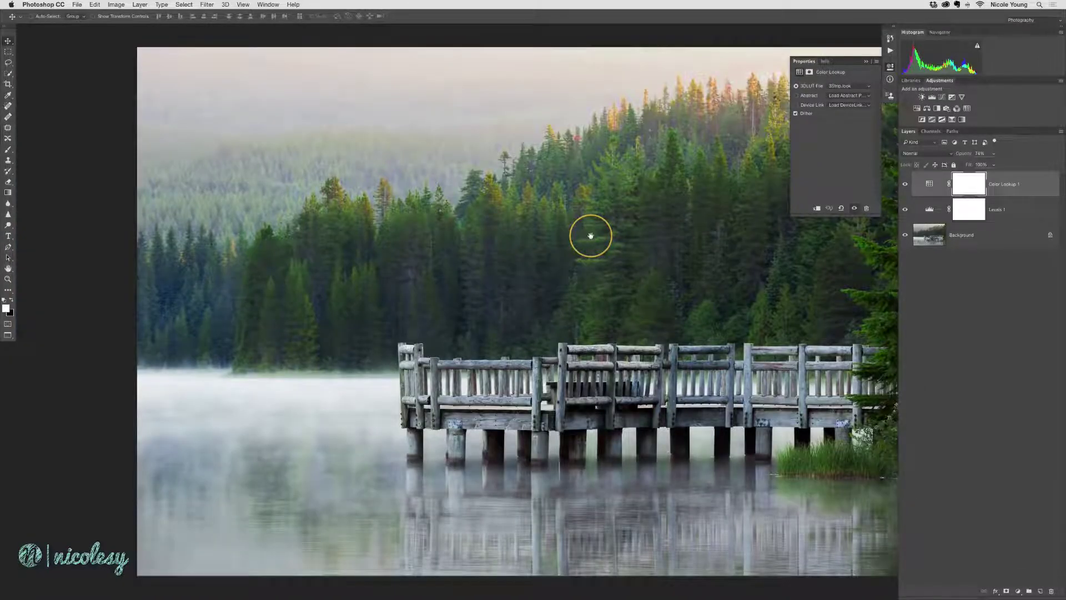
# Step: Add a Black & White adjustment layer to the dock photo, then switch back to Lightroom
pyautogui.moveTo(591, 235); pyautogui.dragTo(505, 221)
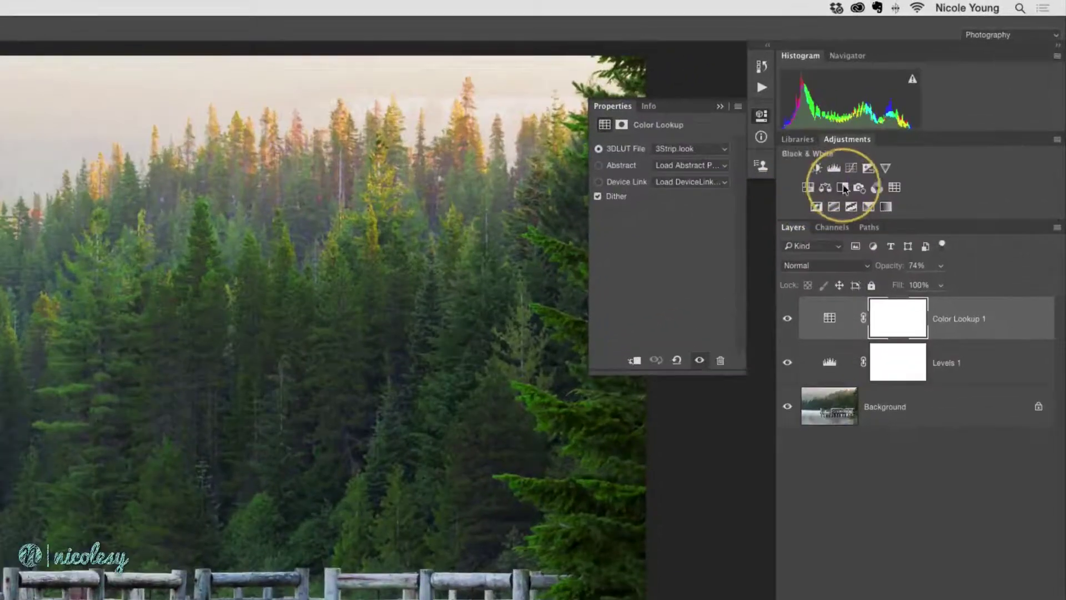
pyautogui.click(938, 107)
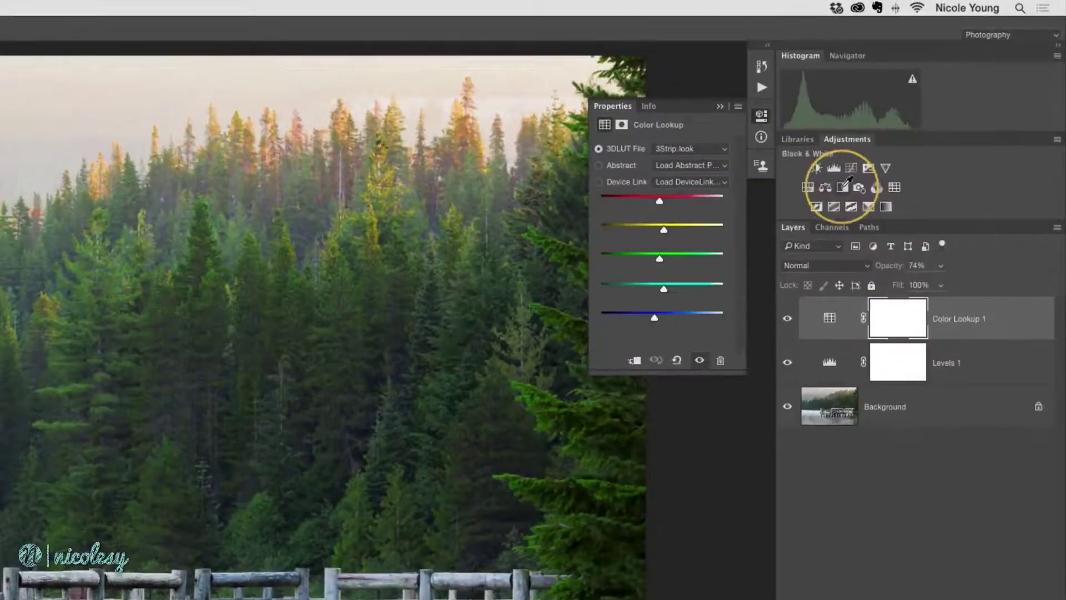
pyautogui.click(844, 185)
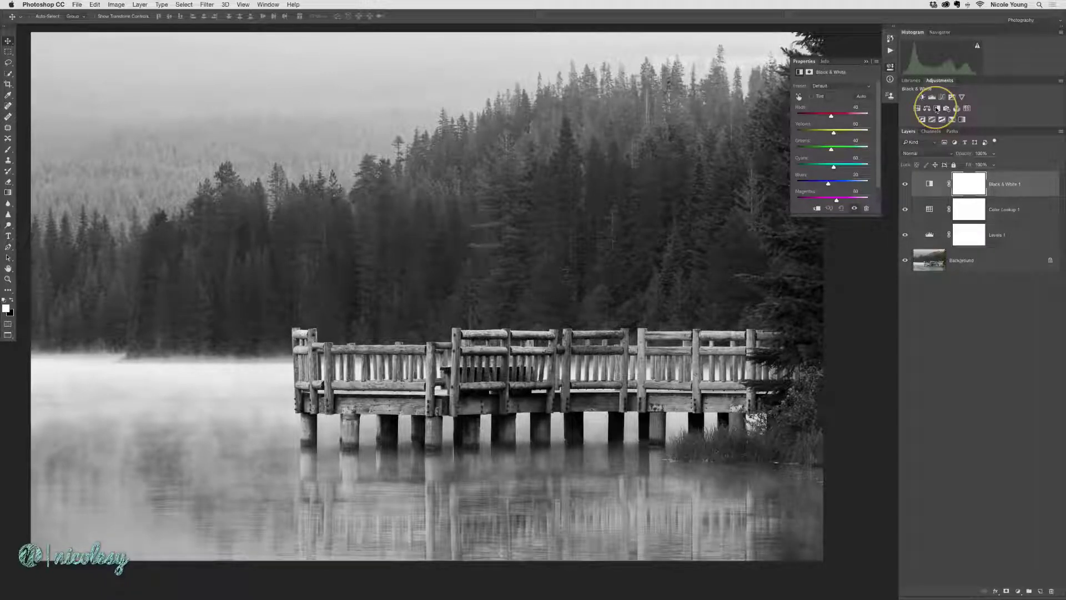
pyautogui.press('super+Tab')
pyautogui.press('super+Tab')
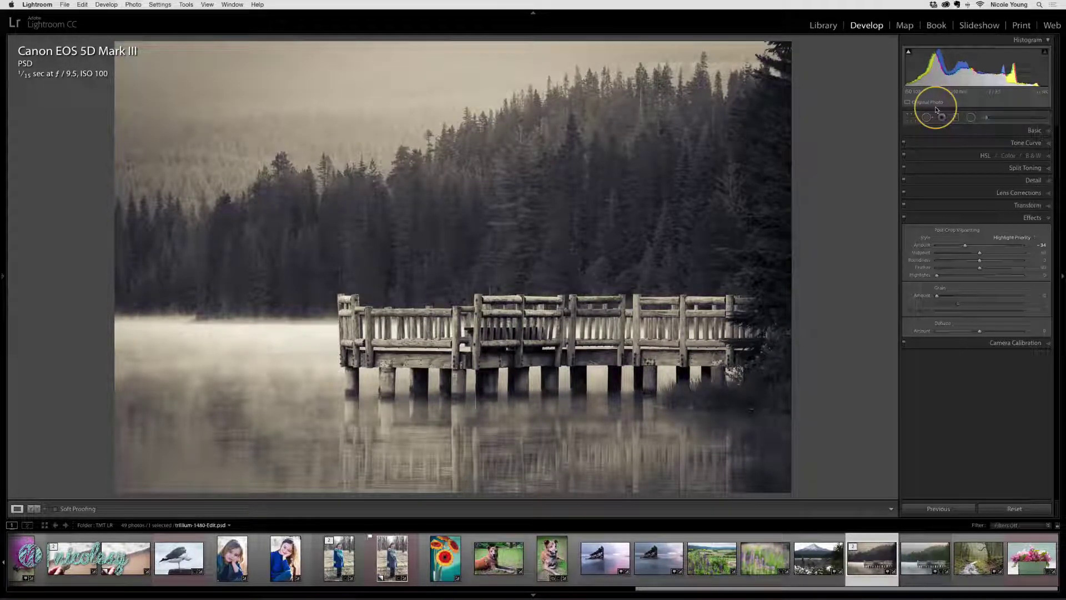
pyautogui.click(904, 168)
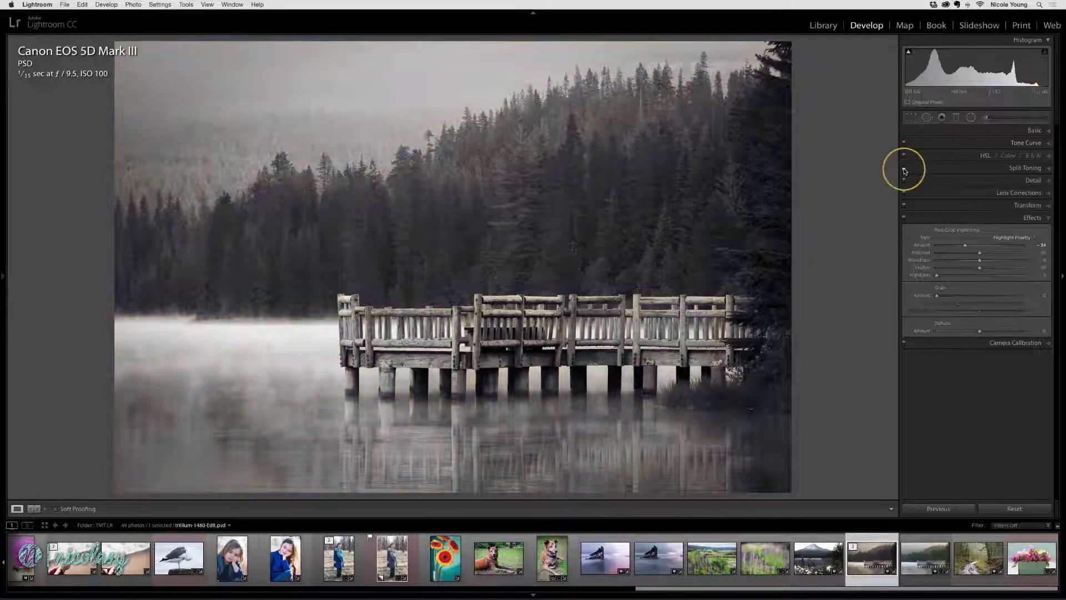
pyautogui.click(905, 168)
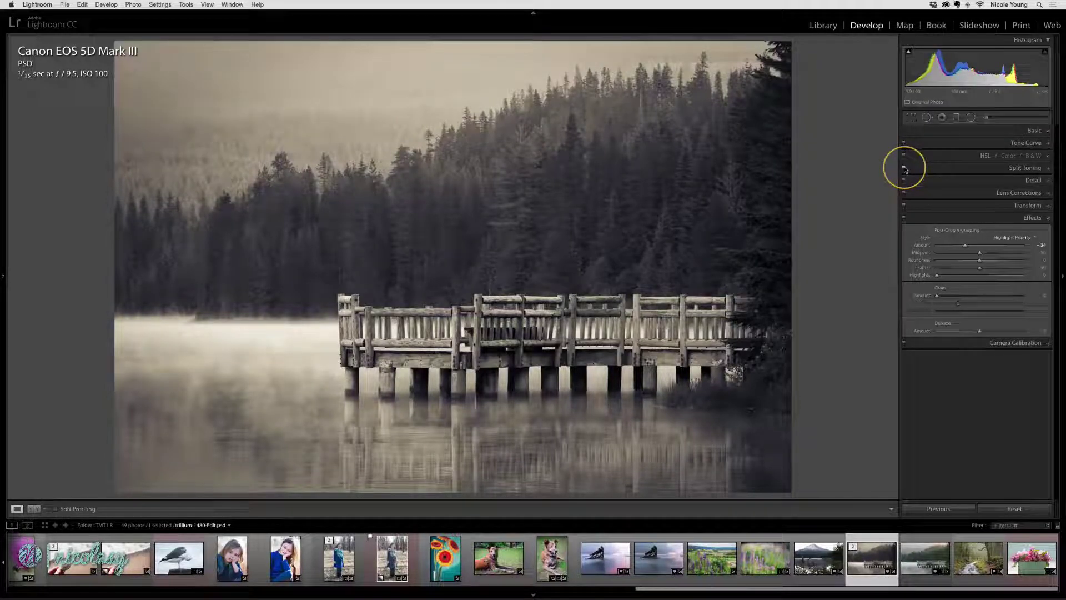